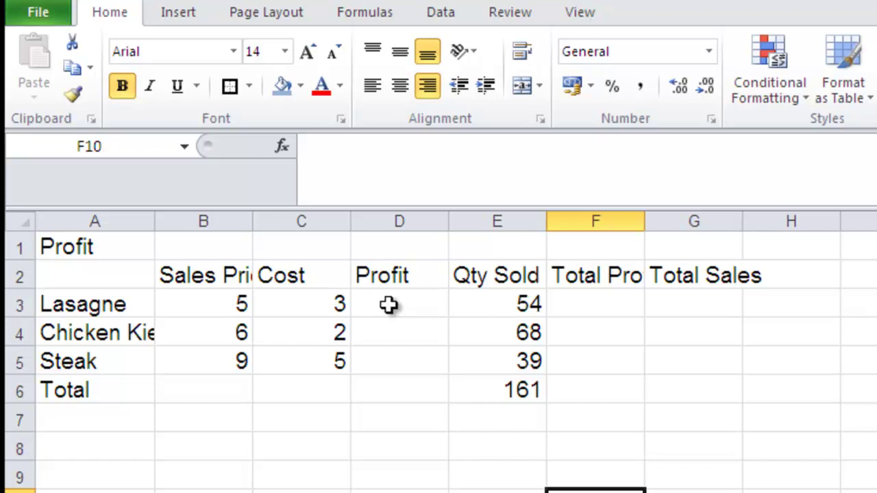
# - Calculate Lasagne's profit in D3 with the formula =B3-C3 and fill it down to D5
pyautogui.click(389, 305)
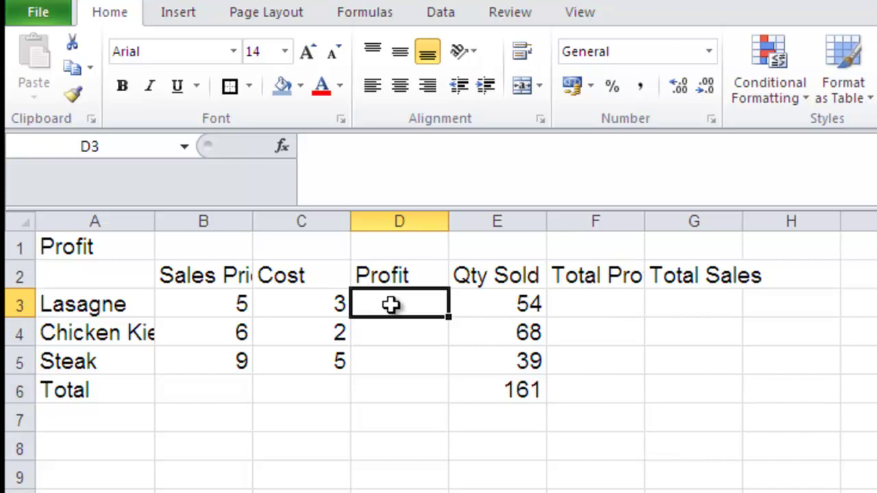
pyautogui.write('=')
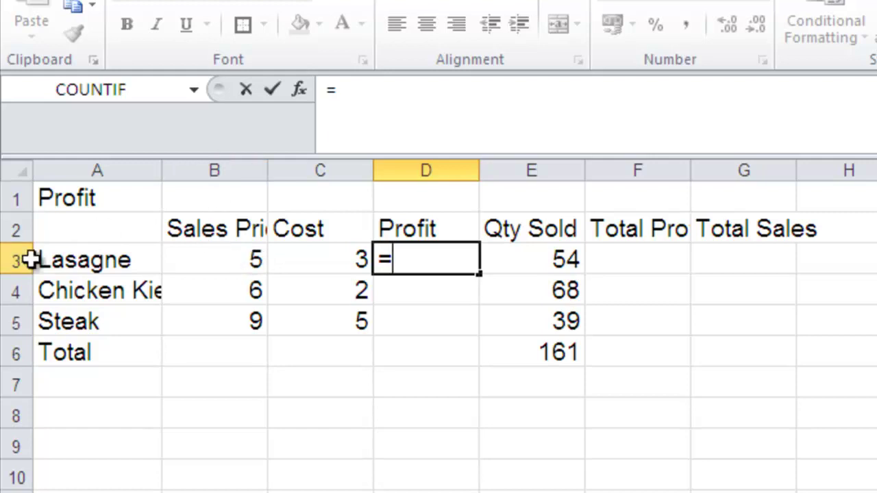
pyautogui.write('b')
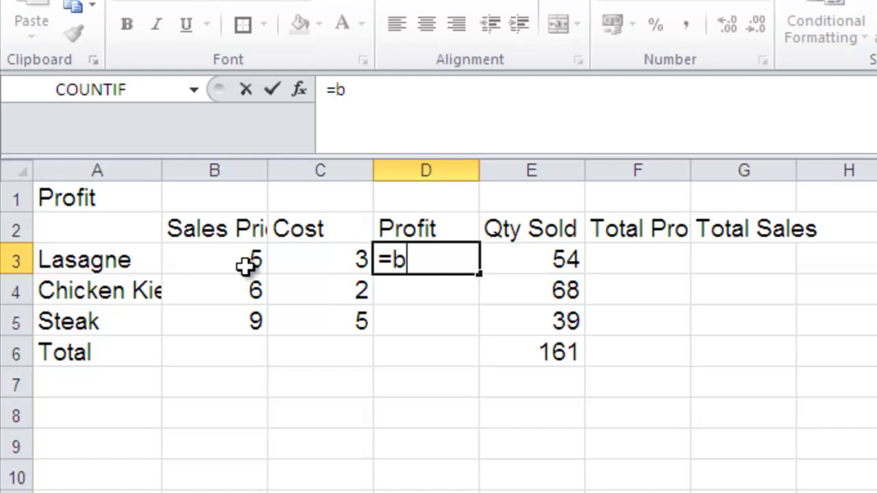
pyautogui.write('3')
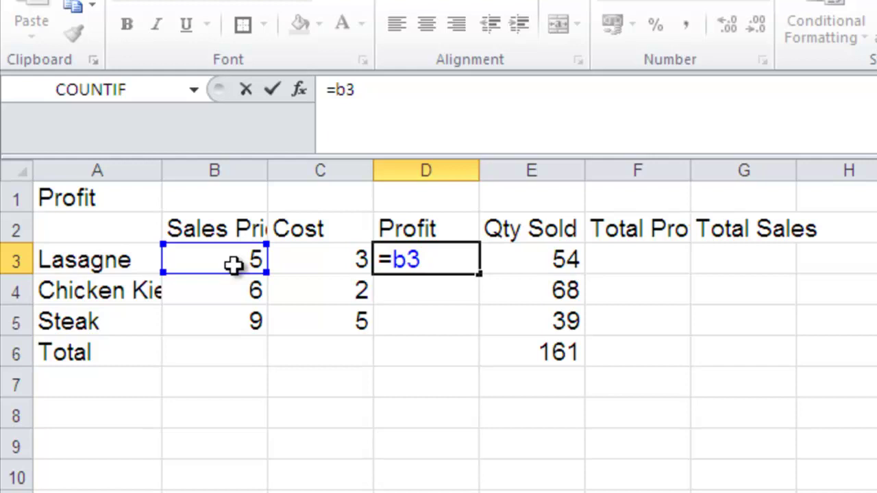
pyautogui.write('-')
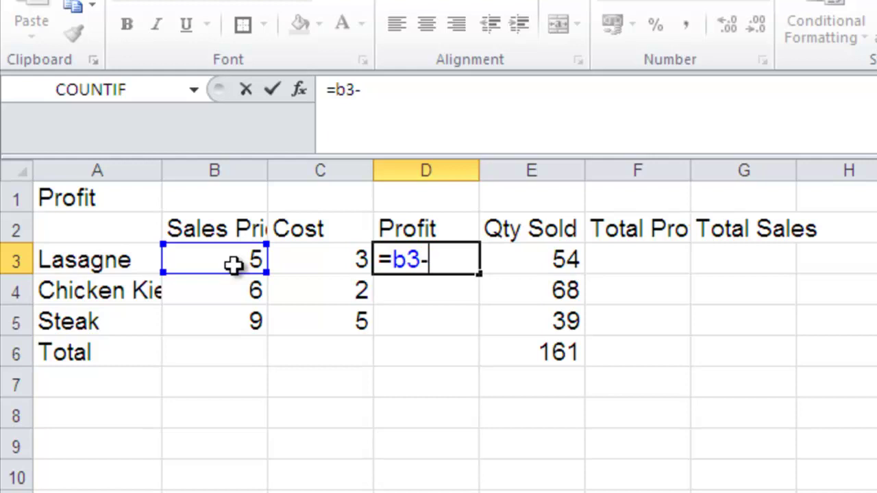
pyautogui.click(322, 263)
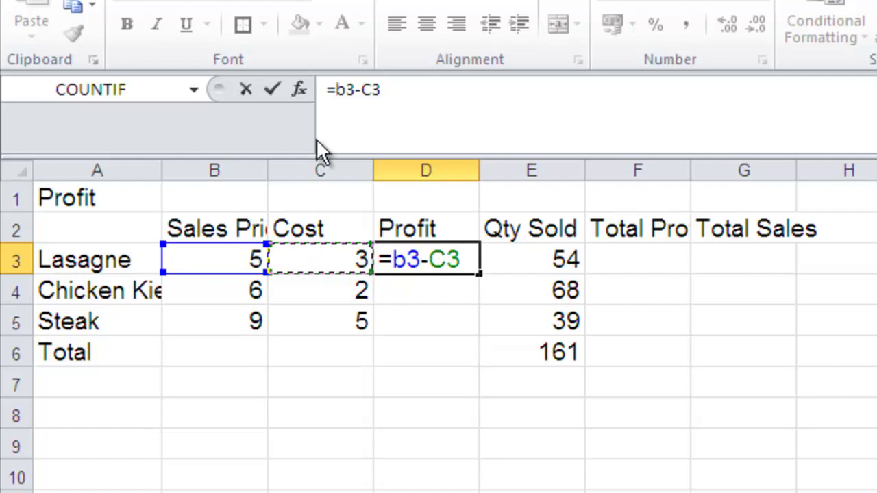
pyautogui.click(273, 90)
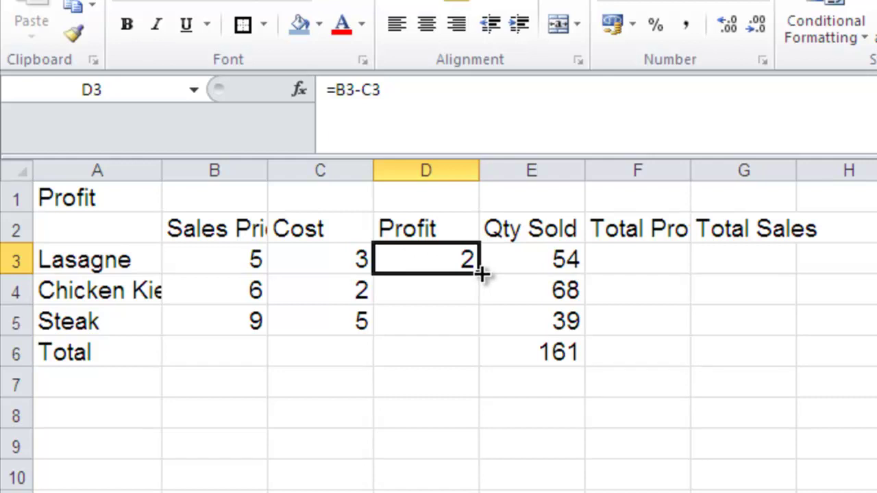
pyautogui.moveTo(483, 274); pyautogui.dragTo(480, 334)
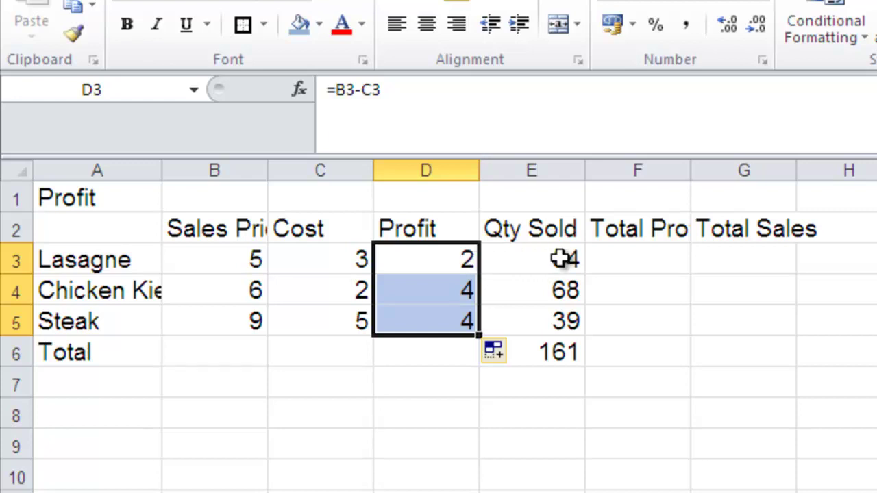
# - Calculate Lasagne's total profit in F3 with the formula =E3*D3 and fill it down to F5
pyautogui.click(609, 259)
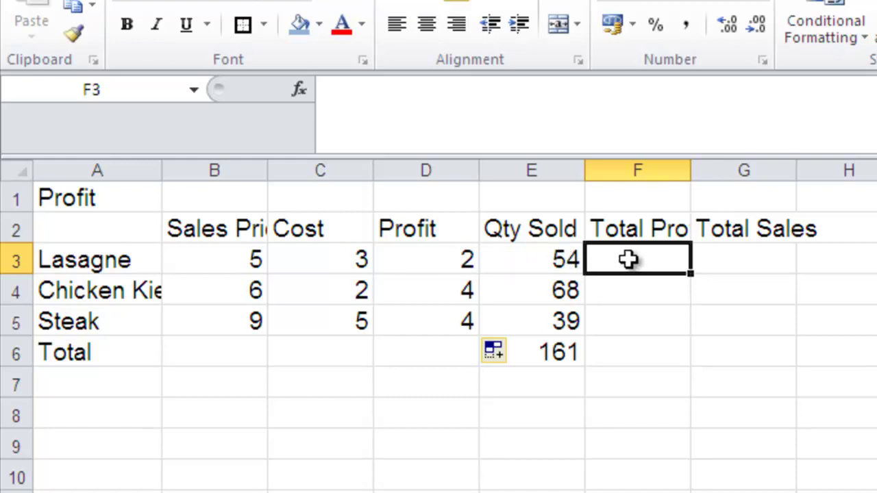
pyautogui.write('=')
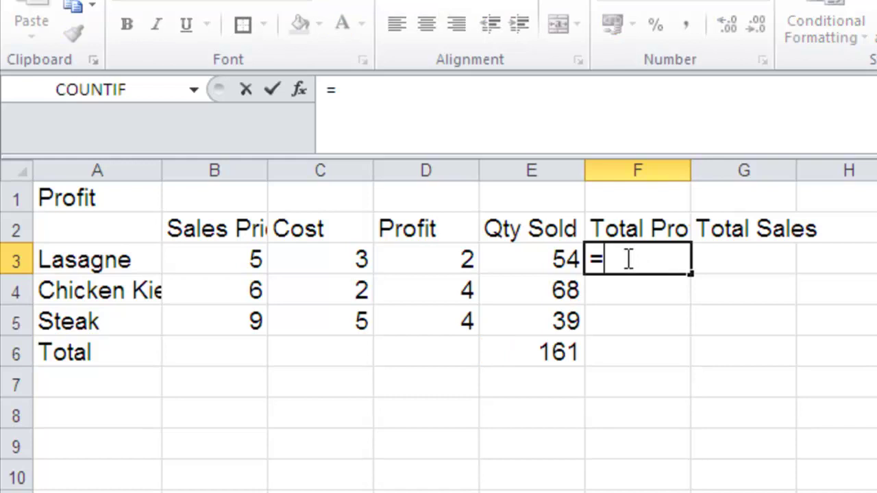
pyautogui.click(556, 259)
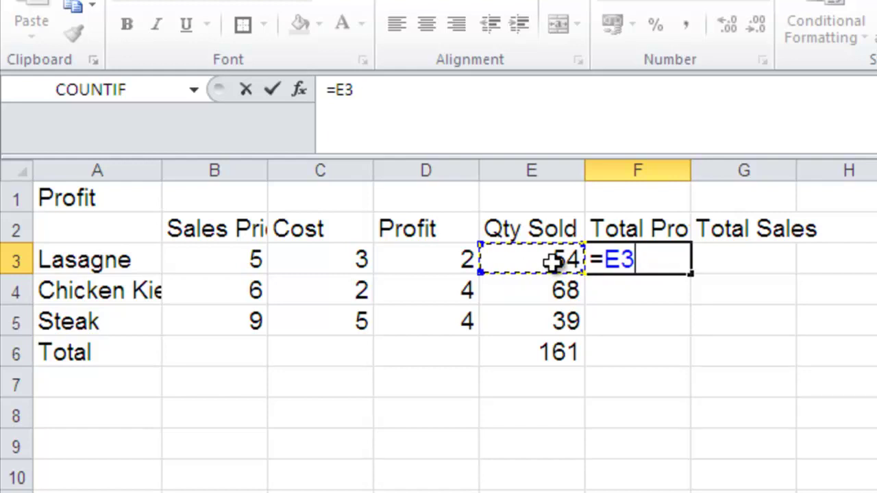
pyautogui.write('*')
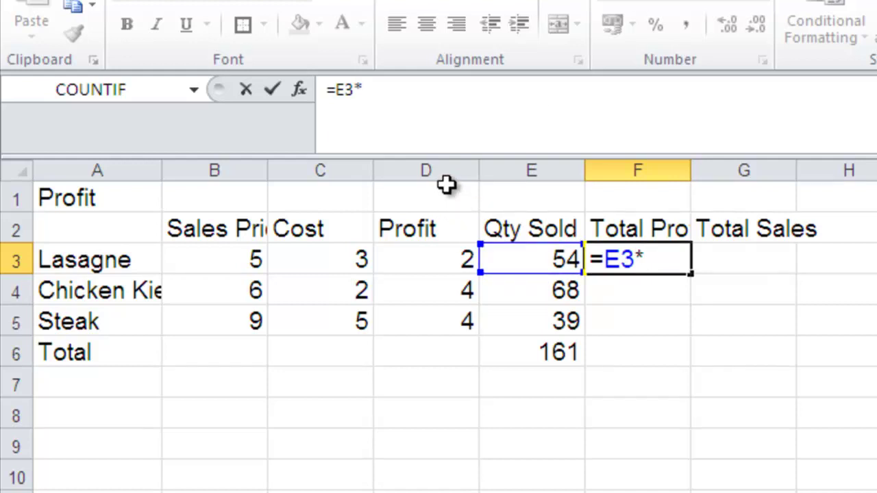
pyautogui.click(446, 258)
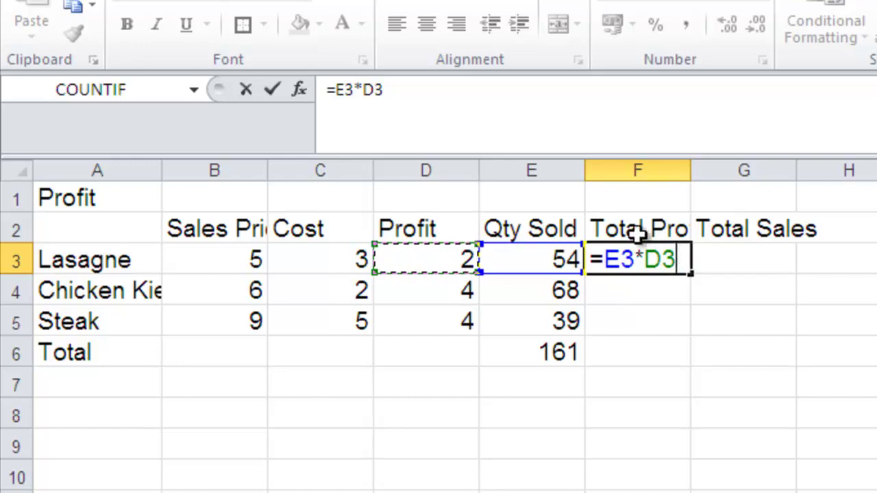
pyautogui.click(272, 90)
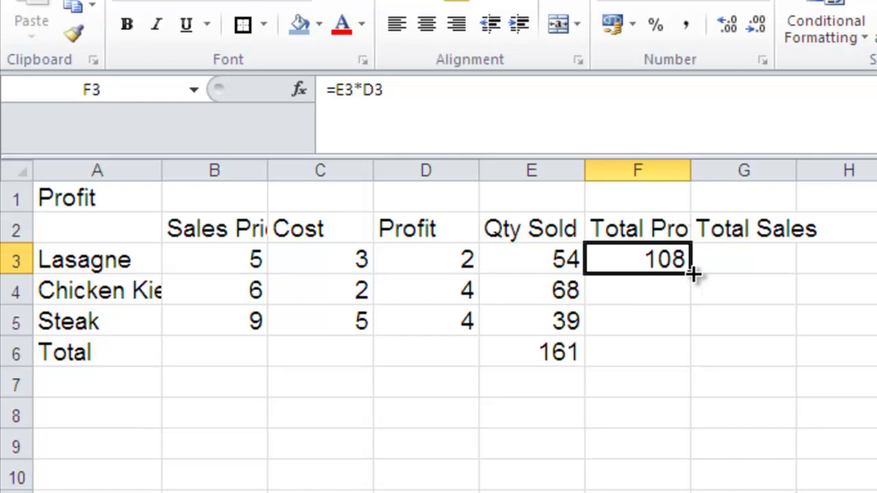
pyautogui.moveTo(694, 272); pyautogui.dragTo(693, 344)
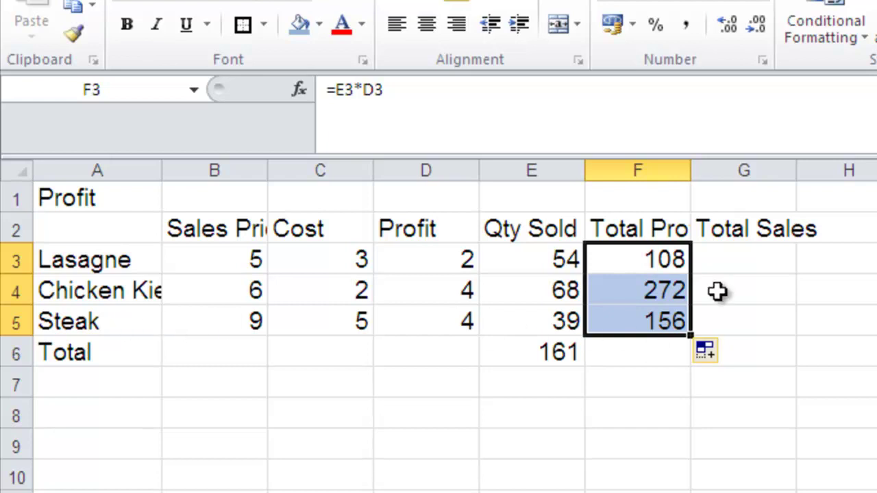
# - Calculate Lasagne's total sales in G3 with the formula =E3*B3 and fill it down to G5
pyautogui.click(760, 258)
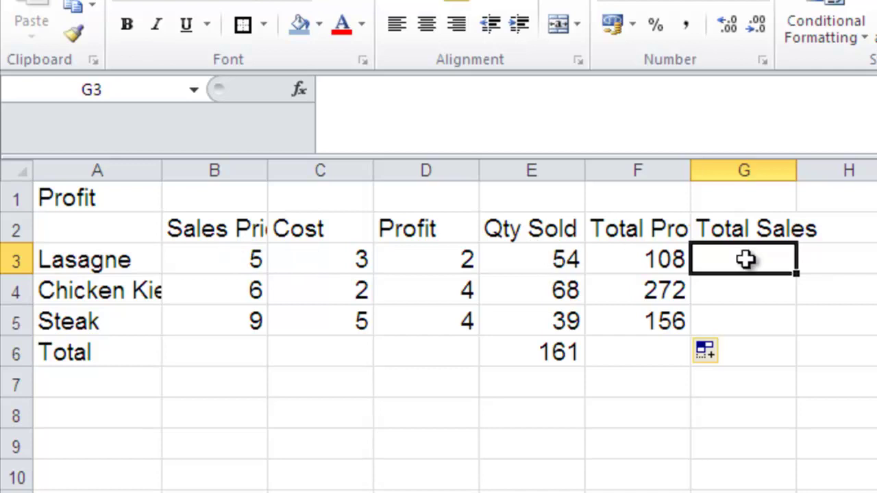
pyautogui.write('=')
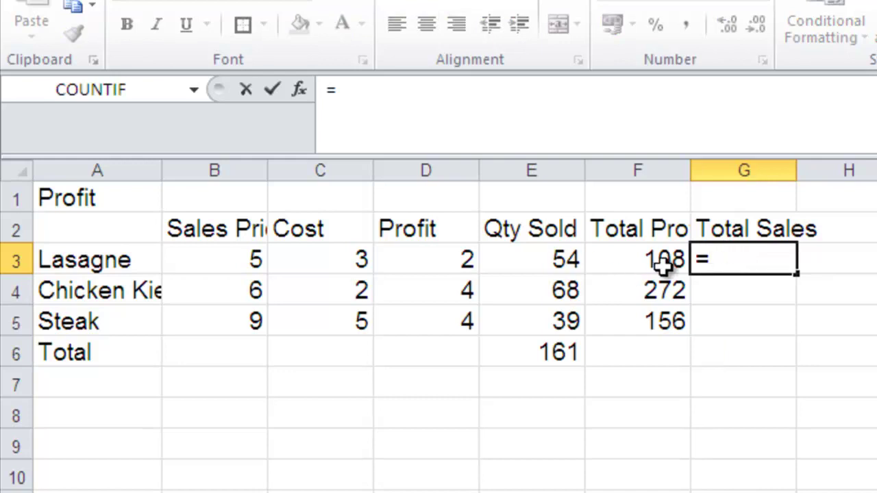
pyautogui.click(548, 259)
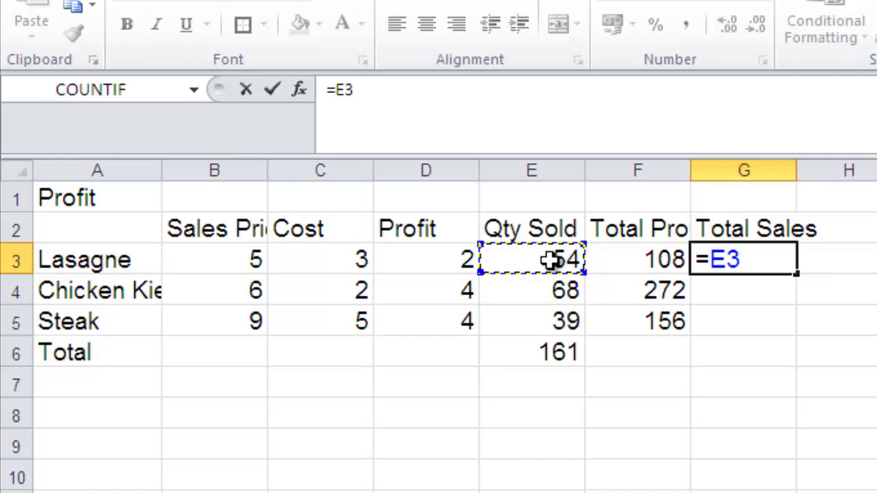
pyautogui.write('*')
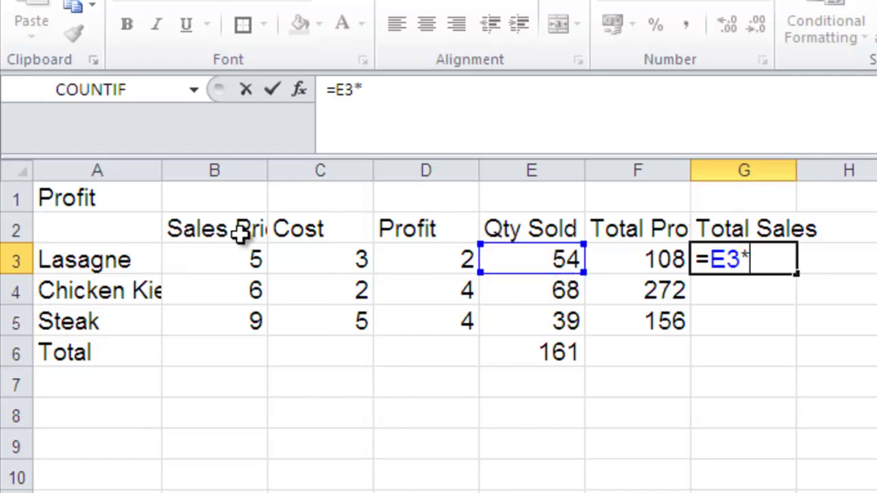
pyautogui.click(225, 261)
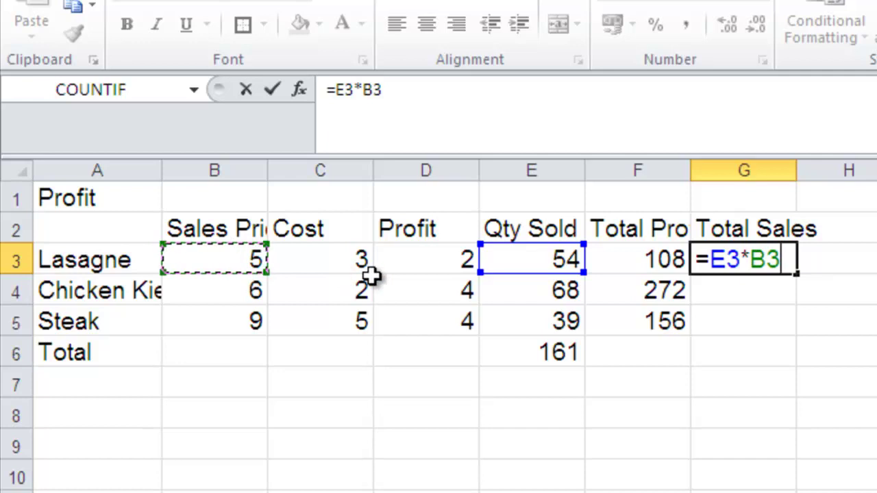
pyautogui.click(274, 89)
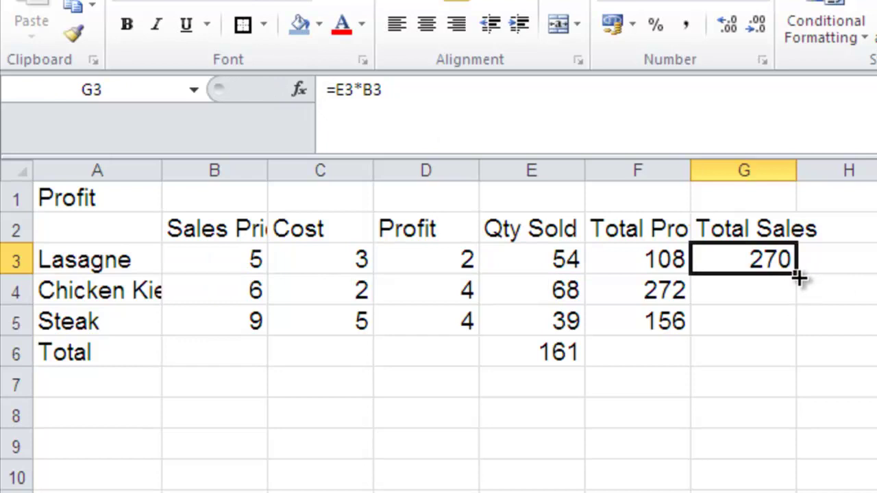
pyautogui.moveTo(796, 275); pyautogui.dragTo(794, 331)
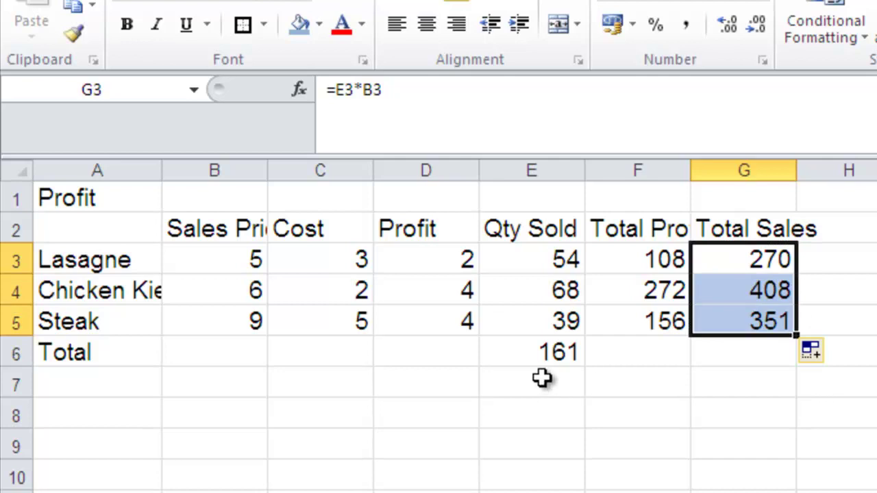
# - Total the profits in F6 with =SUM(F3:F5) and fill the formula across to G6
pyautogui.click(675, 353)
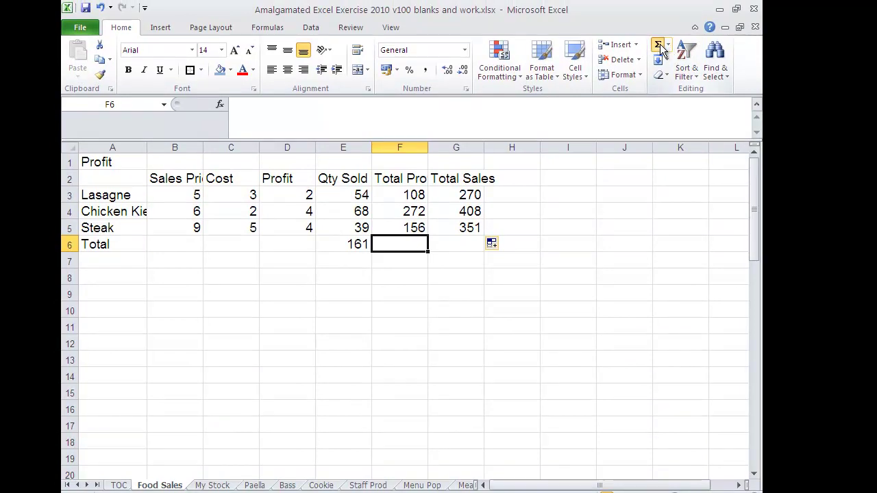
pyautogui.click(658, 47)
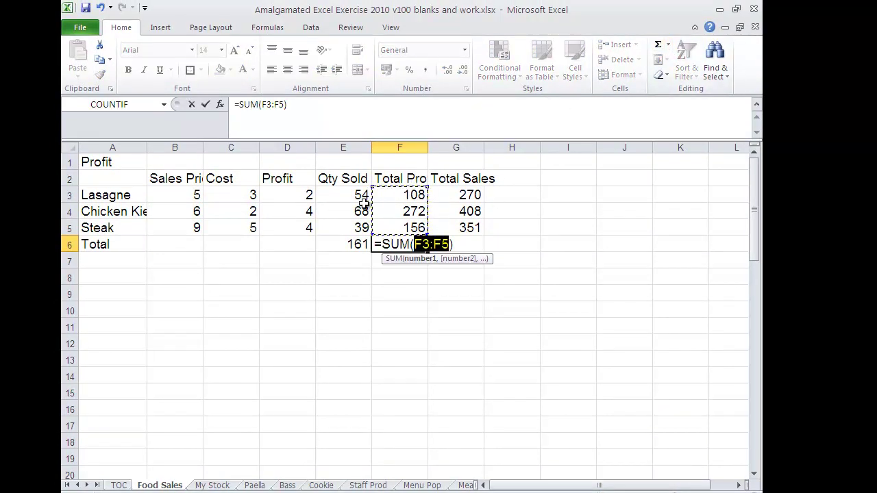
pyautogui.click(206, 104)
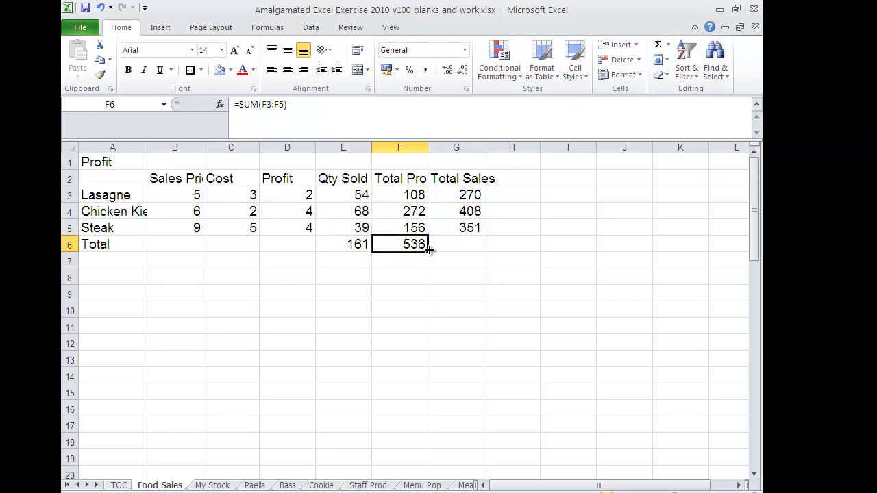
pyautogui.moveTo(452, 251); pyautogui.dragTo(478, 250)
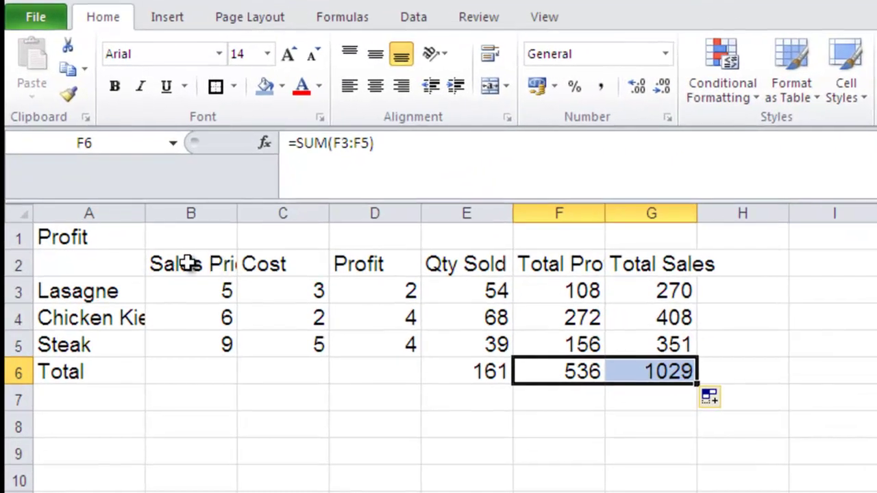
# - Widen columns B, C, F and G to show their full headings, and narrow column D to fit its contents
pyautogui.click(190, 264)
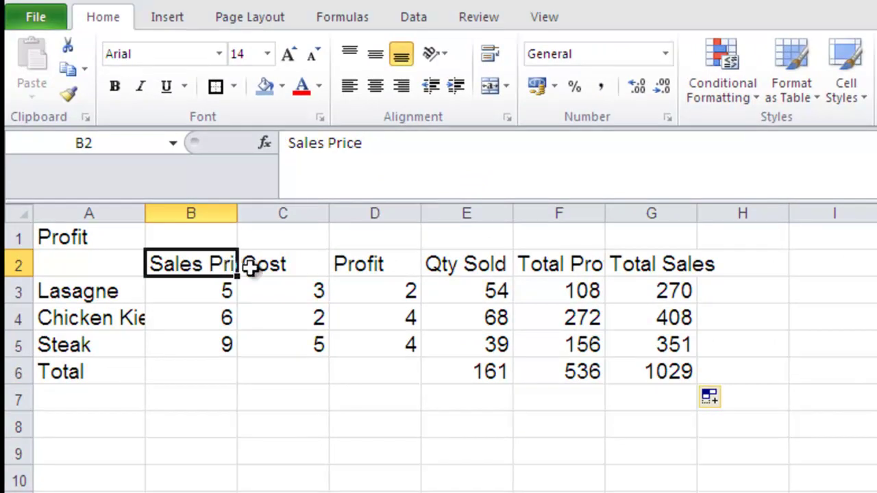
pyautogui.doubleClick(237, 205)
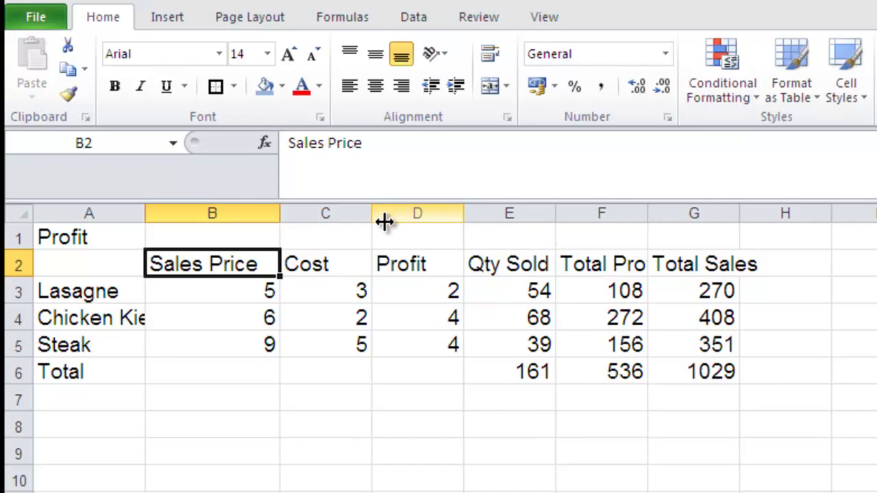
pyautogui.moveTo(373, 217); pyautogui.dragTo(402, 214)
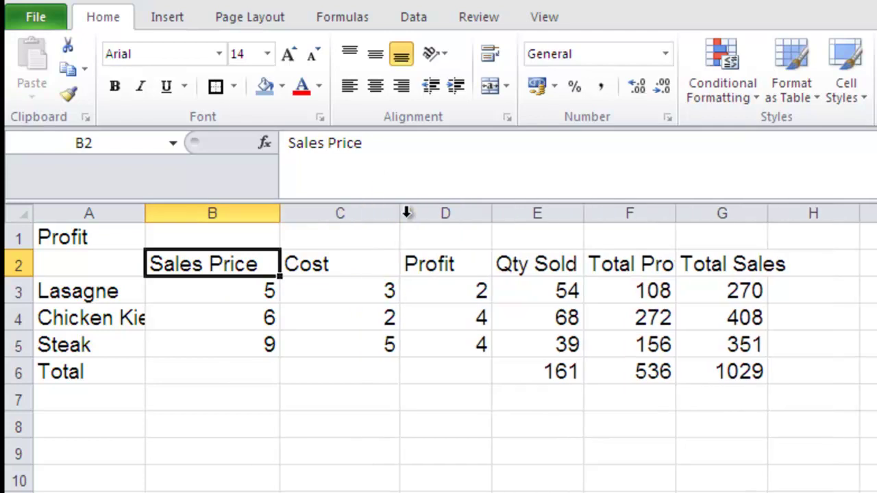
pyautogui.click(483, 211)
pyautogui.doubleClick(492, 214)
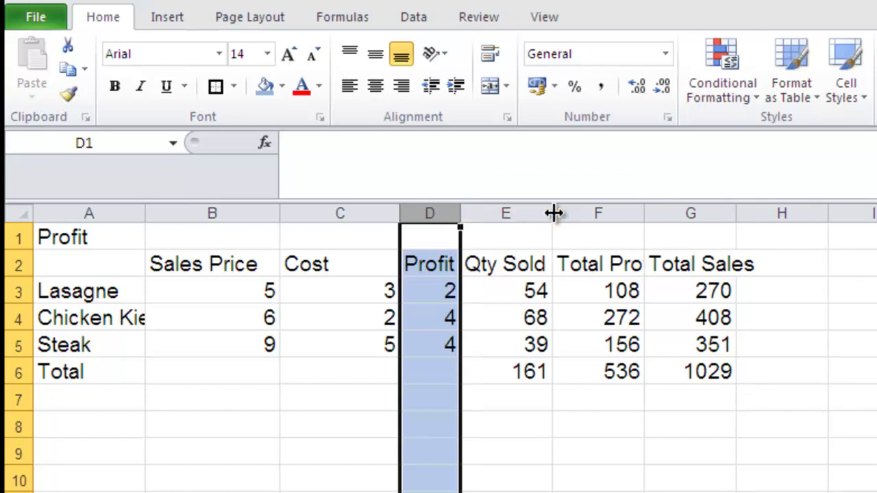
pyautogui.moveTo(642, 207); pyautogui.dragTo(664, 207)
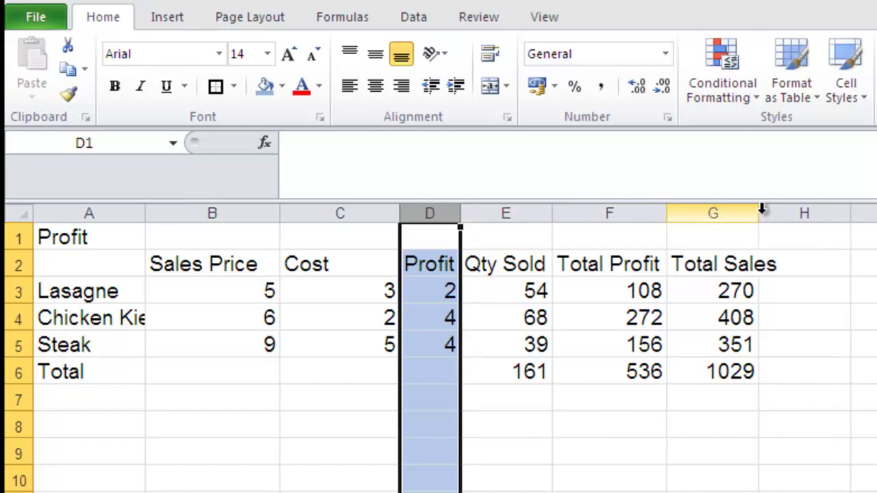
pyautogui.doubleClick(758, 211)
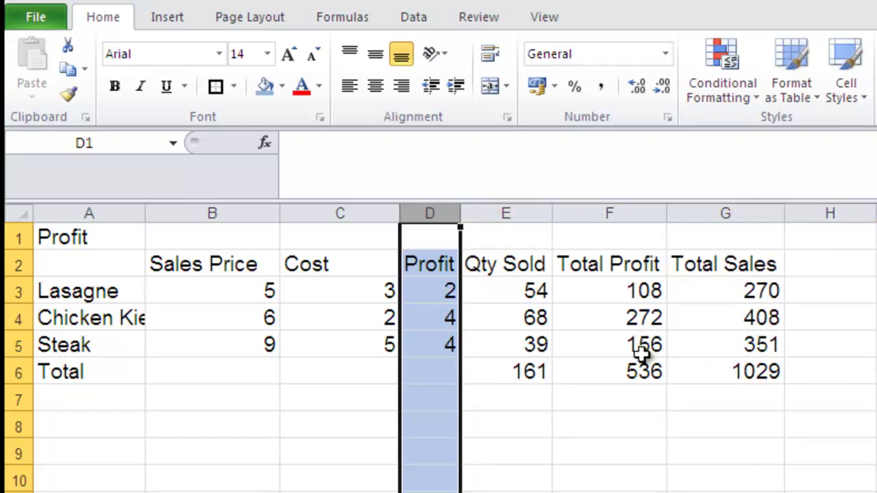
pyautogui.click(594, 404)
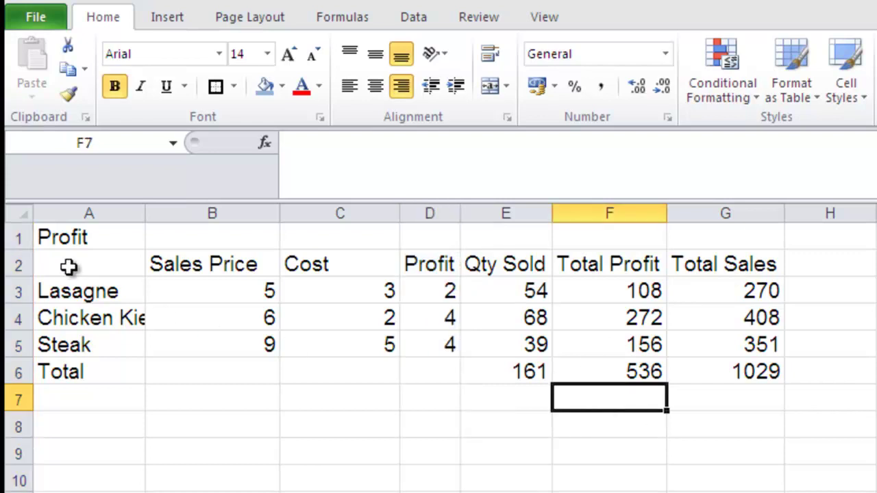
# - Apply All Borders to the table range A2:G6
pyautogui.moveTo(58, 262); pyautogui.dragTo(706, 370)
pyautogui.click(234, 86)
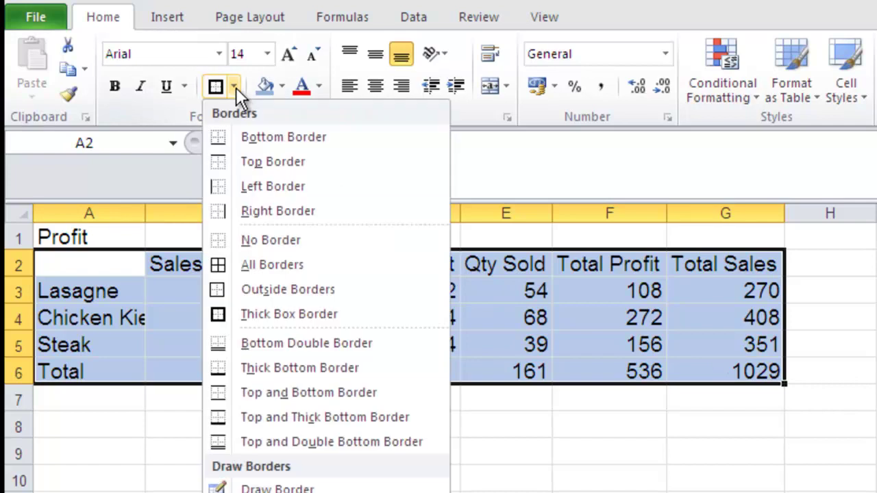
pyautogui.click(267, 262)
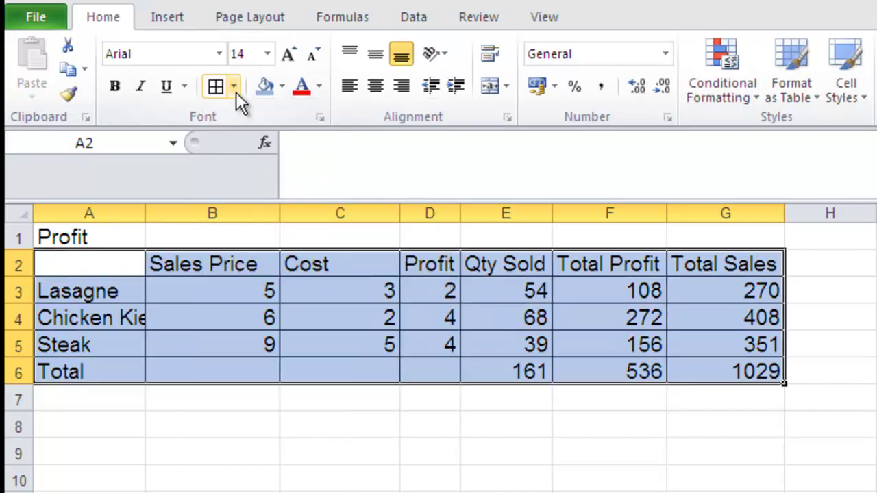
# - Apply a Thick Box Border around the table range A2:G6 and widen column A to show Chicken Kiev in full
pyautogui.click(234, 87)
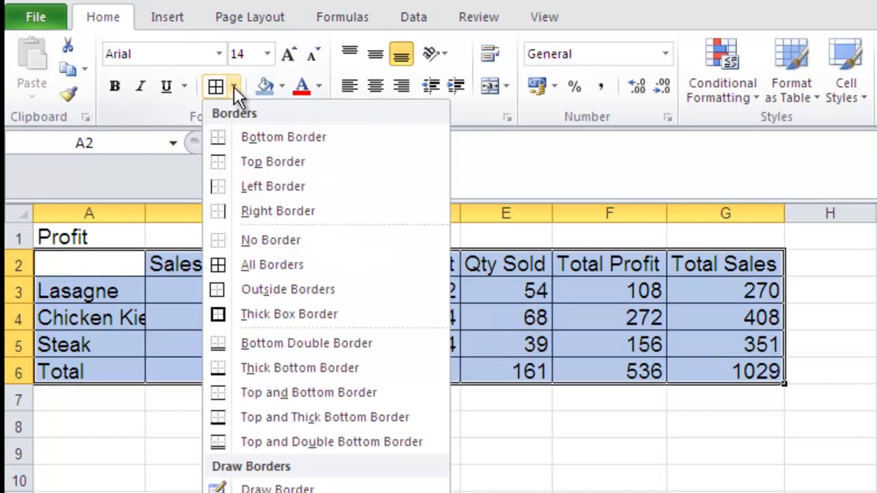
pyautogui.click(276, 316)
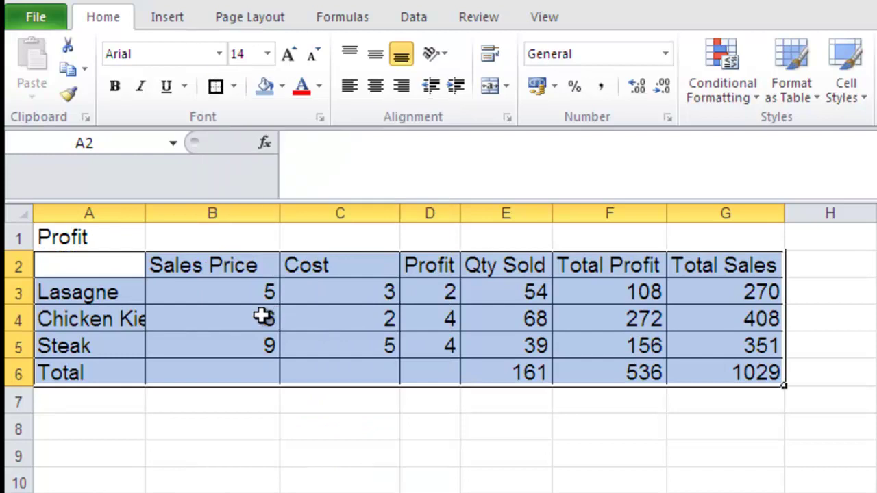
pyautogui.click(121, 274)
pyautogui.moveTo(141, 206); pyautogui.dragTo(163, 233)
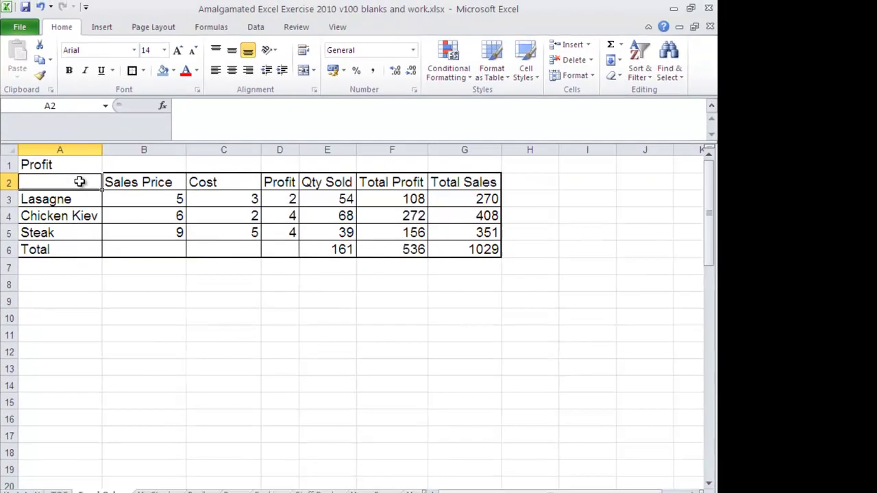
# - Fill the header row A2:G2 and the row labels A3:A6 with the current blue fill colour
pyautogui.moveTo(131, 268); pyautogui.dragTo(176, 265)
pyautogui.moveTo(105, 178); pyautogui.dragTo(457, 178)
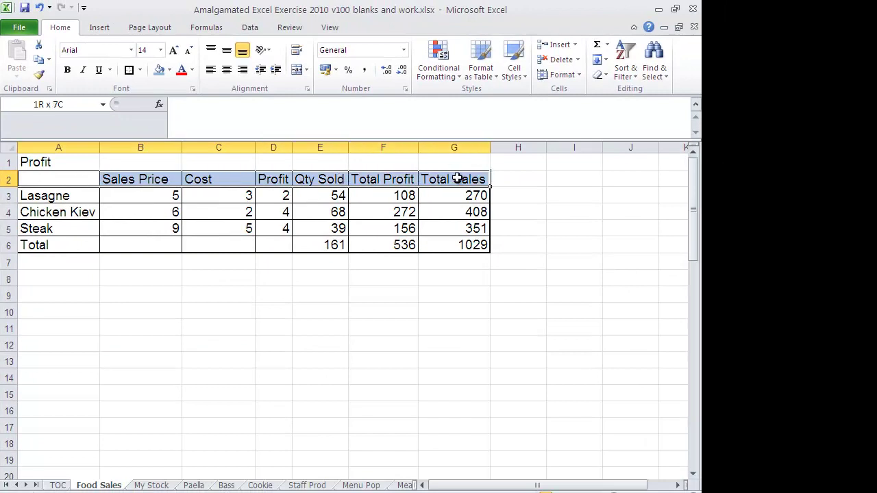
pyautogui.click(159, 71)
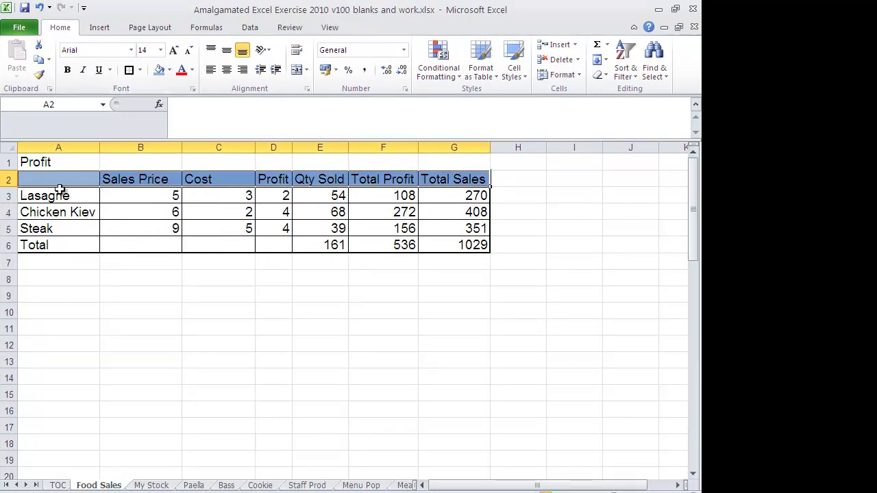
pyautogui.moveTo(61, 190); pyautogui.dragTo(51, 244)
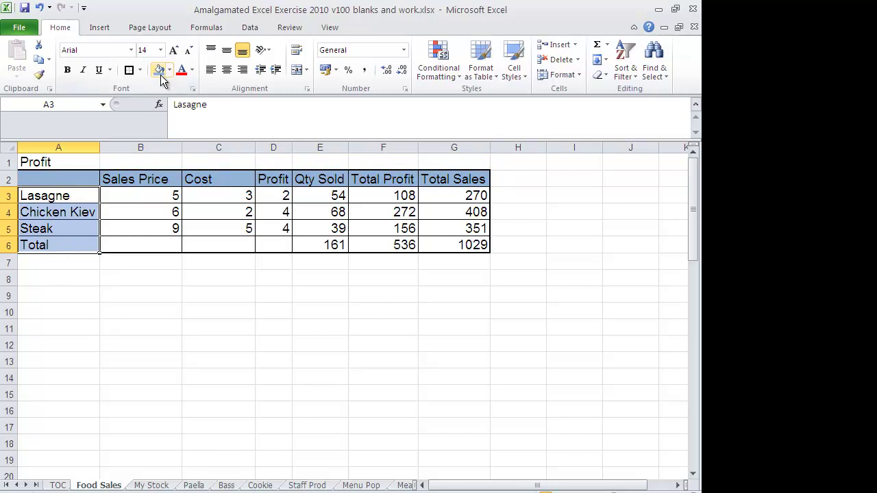
pyautogui.click(159, 71)
# - Enlarge the Profit title in A1 by four font-size increments
pyautogui.click(35, 165)
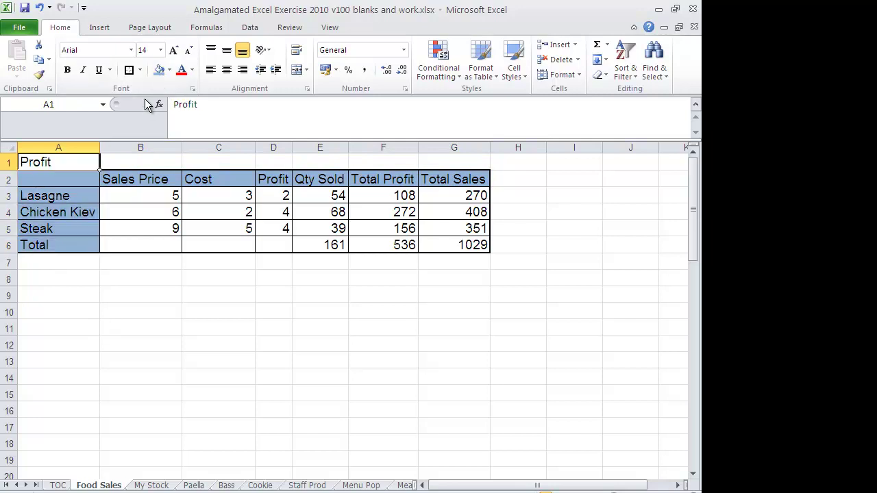
pyautogui.click(174, 51)
pyautogui.click(174, 50)
pyautogui.click(175, 51)
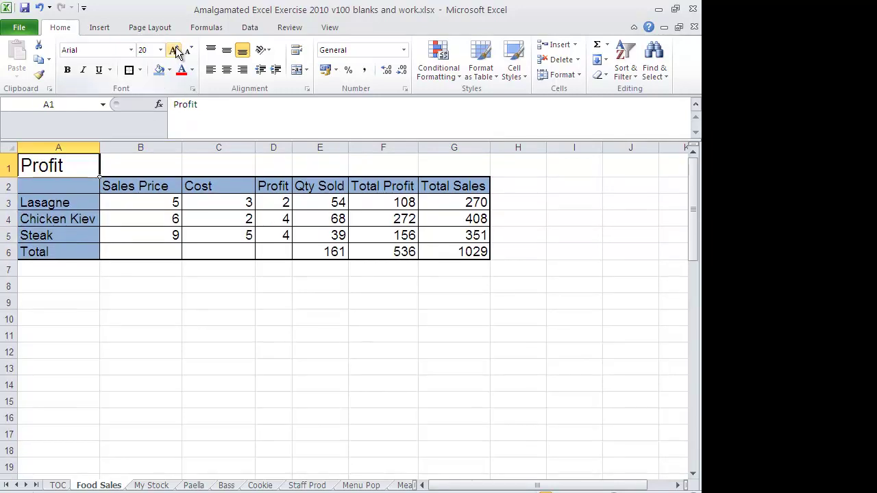
pyautogui.click(175, 52)
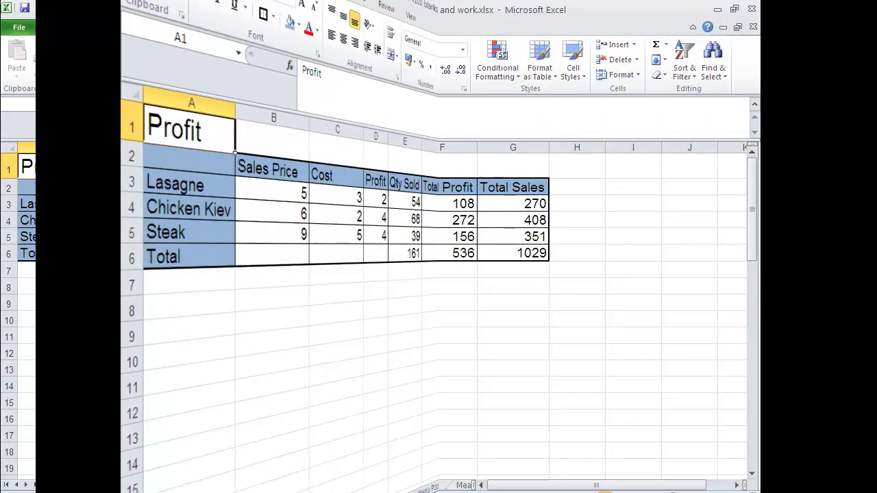
# - Right-align the column headings in B2:G2, from Sales Price to Total Sales
pyautogui.click(258, 189)
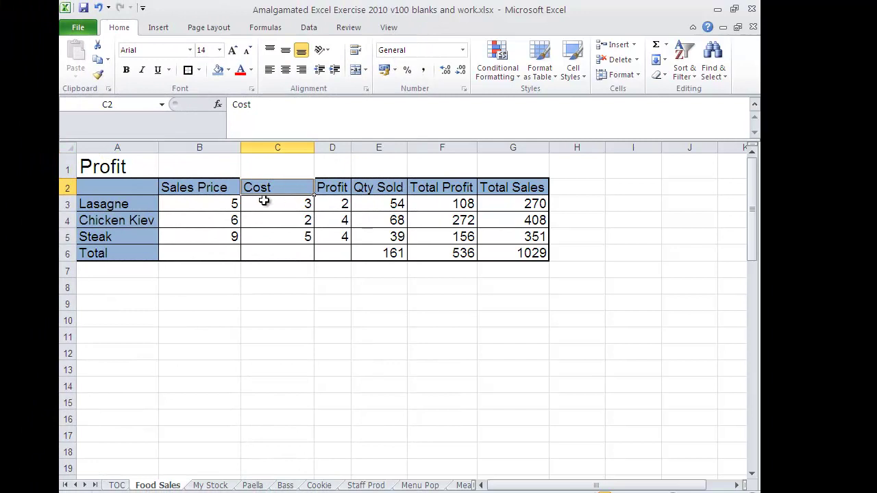
pyautogui.moveTo(205, 189); pyautogui.dragTo(508, 189)
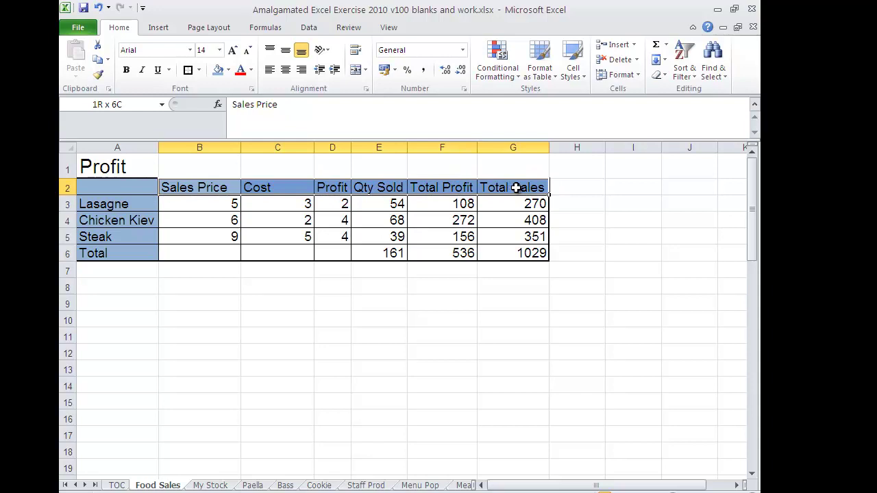
pyautogui.click(302, 72)
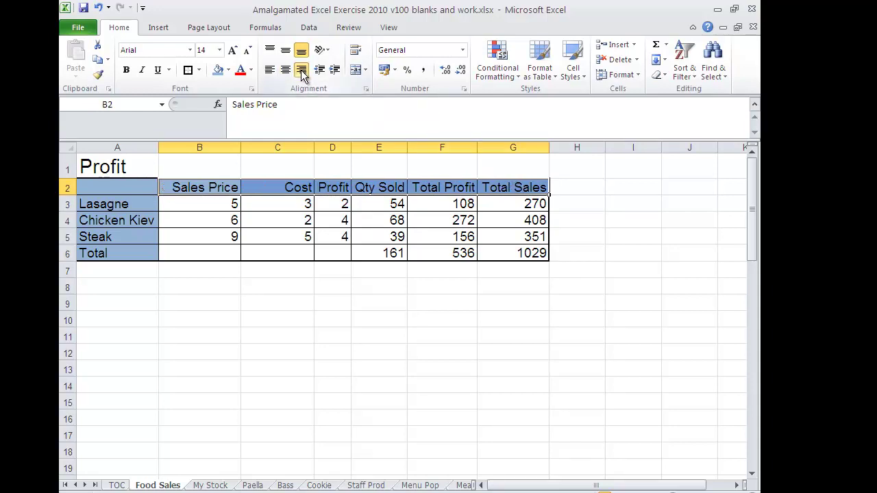